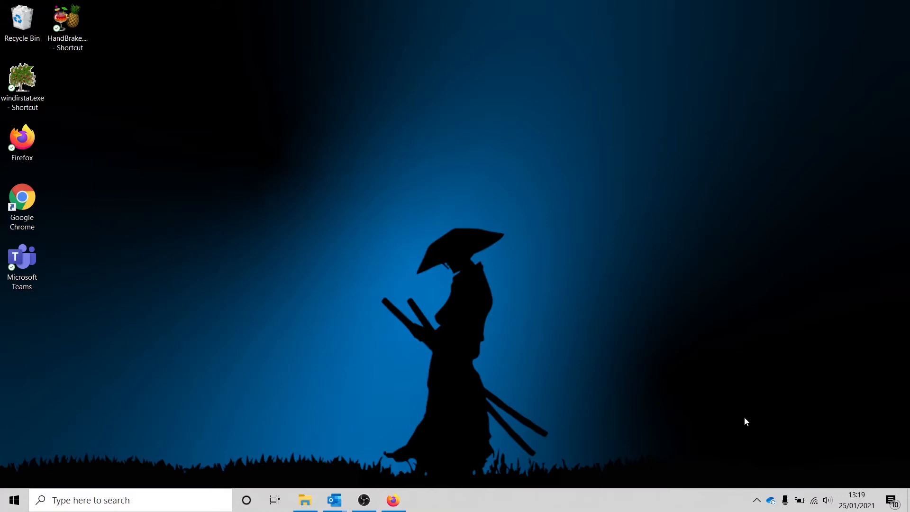
Step: Open the local OneDrive folder for thetraininginitiative.co.uk from the OneDrive activity centre
right_click(771, 502)
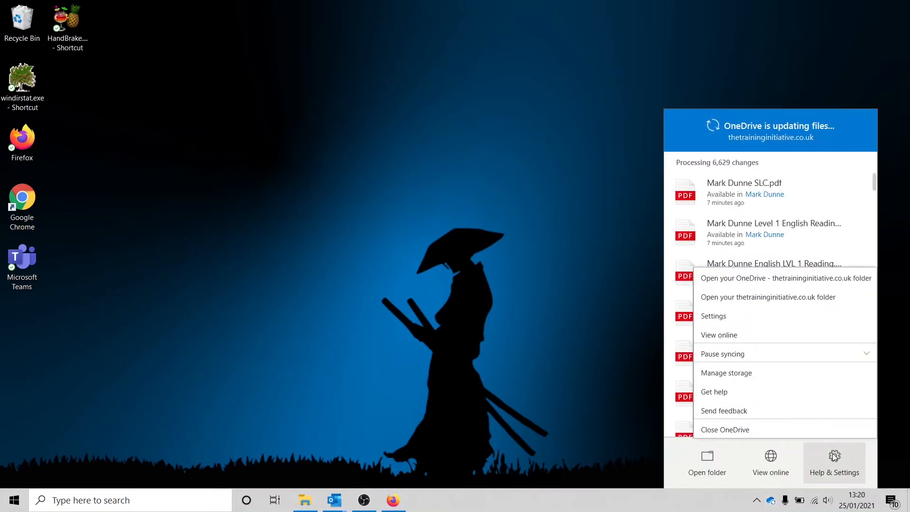
left_click(830, 478)
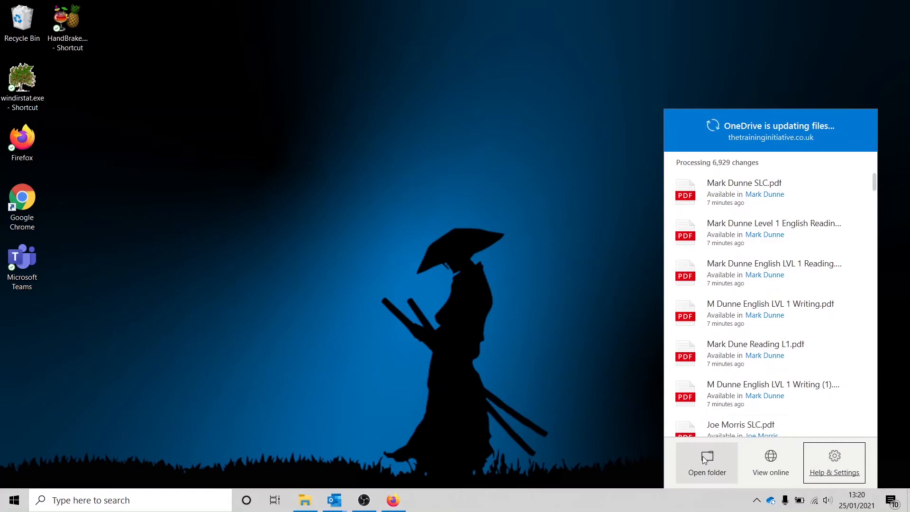
left_click(705, 456)
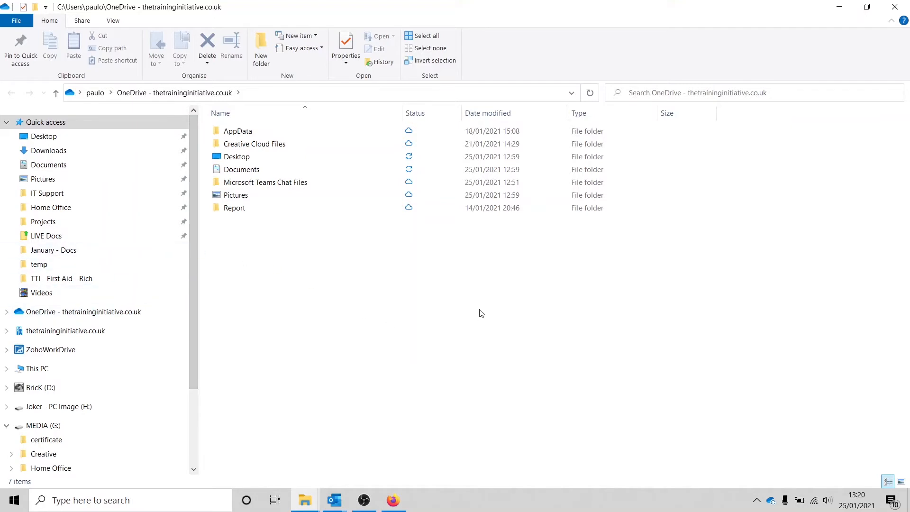
Step: View OneDrive online, look through the TTI Intranet shared library, and close the browser and the local folder window
left_click(770, 501)
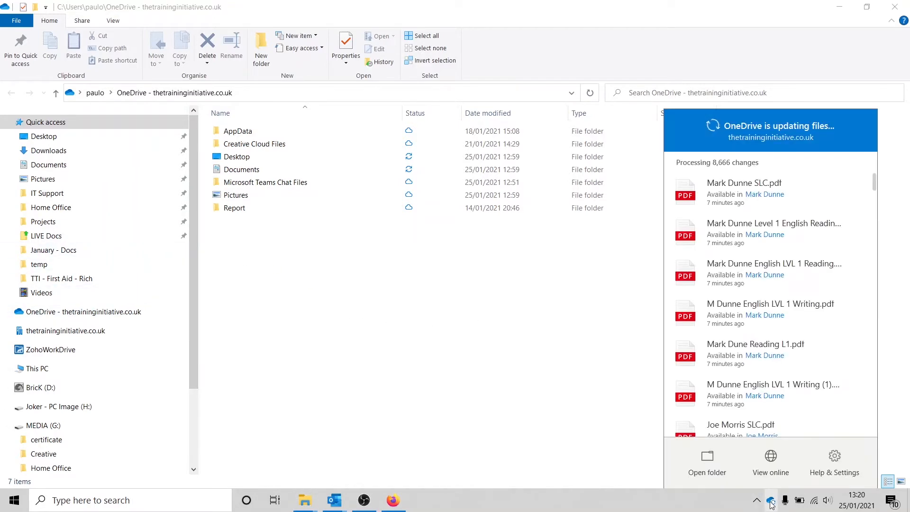
left_click(772, 461)
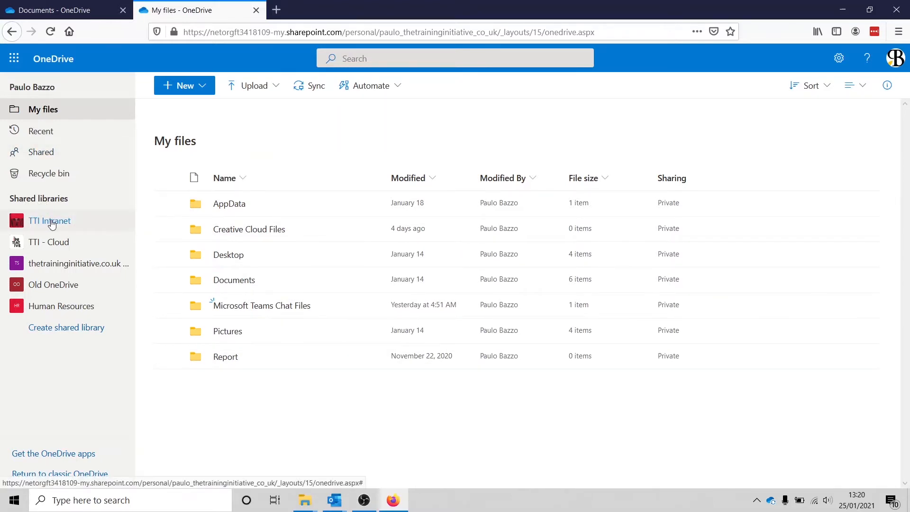
left_click(52, 223)
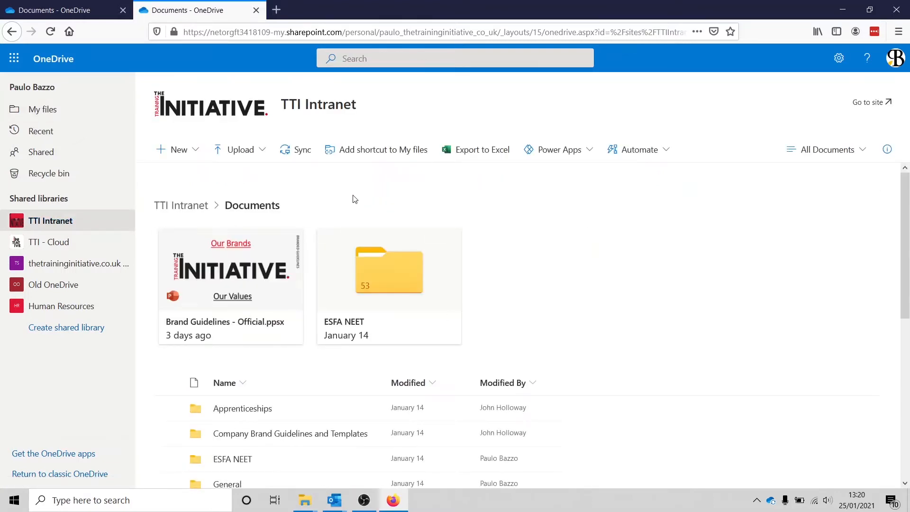
scroll(388, 201, "down", 5)
scroll(527, 284, "up", 5)
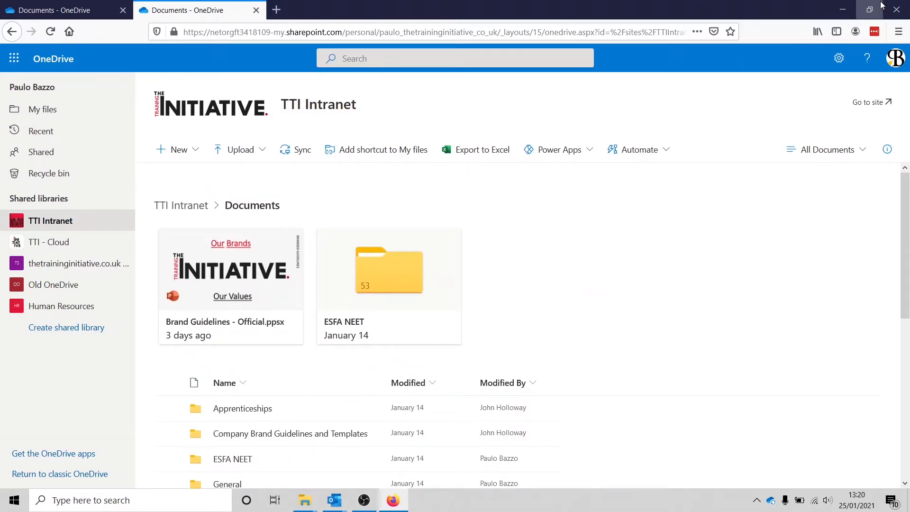
left_click(896, 10)
left_click(434, 269)
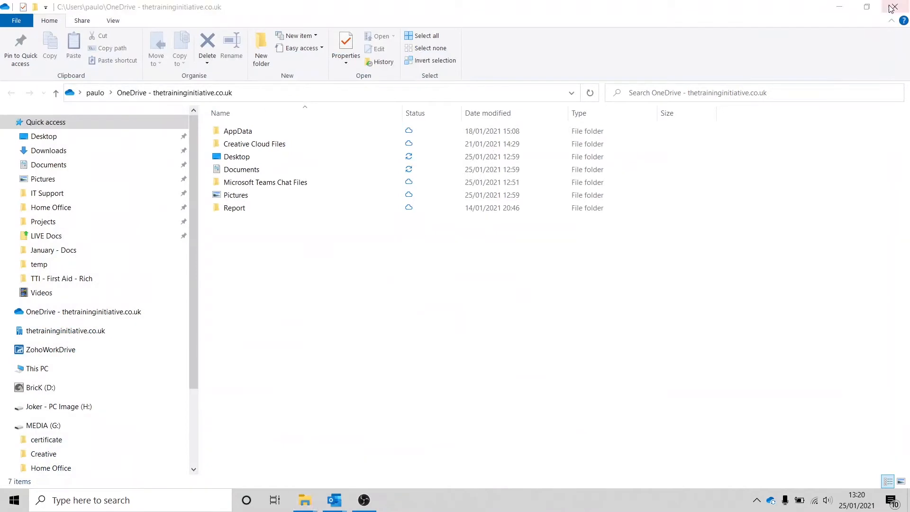
left_click(891, 10)
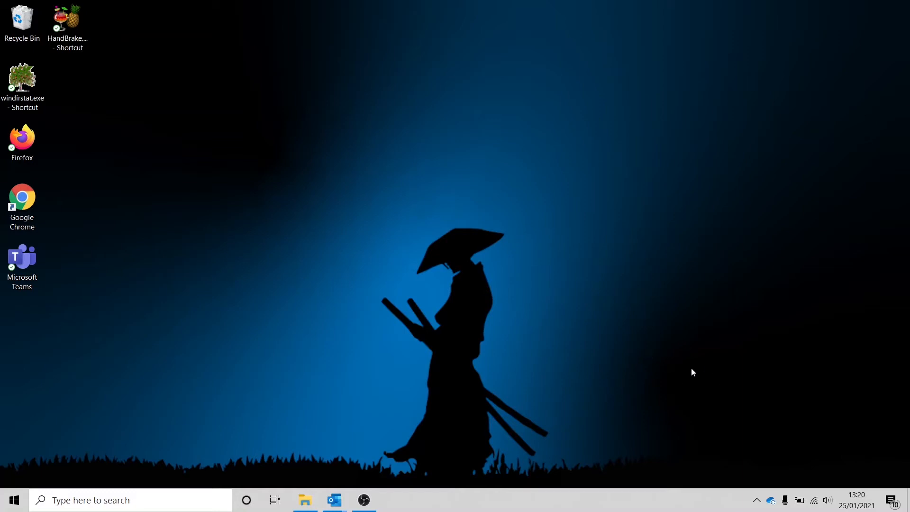
Step: Open the OneDrive settings and bring up the sync folder selection for TTI Intranet - Documents
left_click(770, 501)
left_click(822, 463)
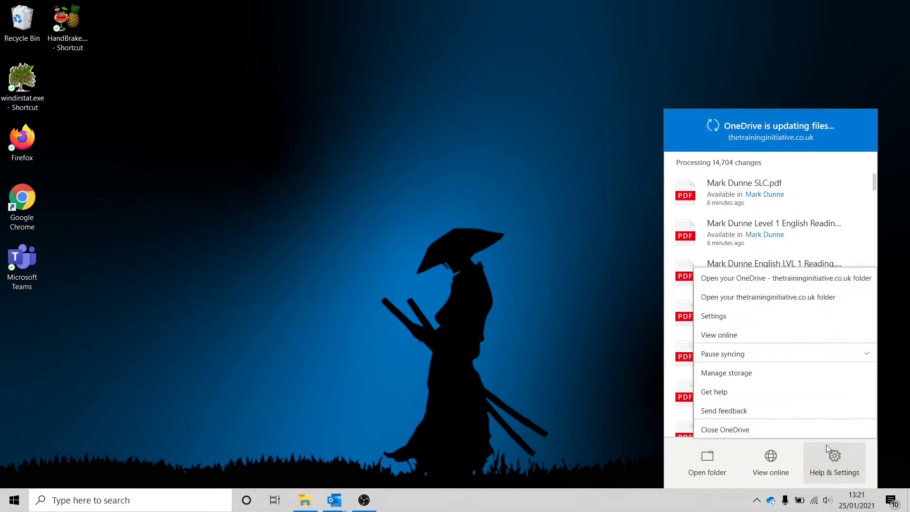
left_click(727, 317)
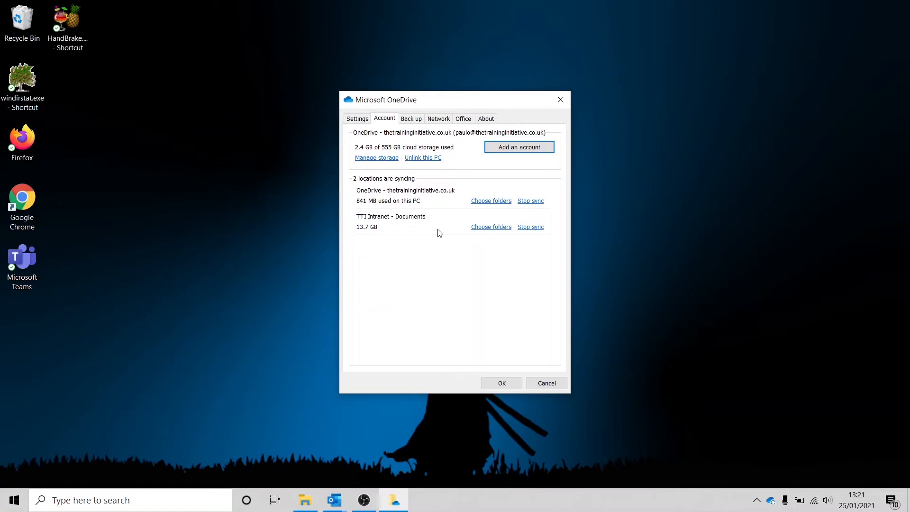
left_click(487, 229)
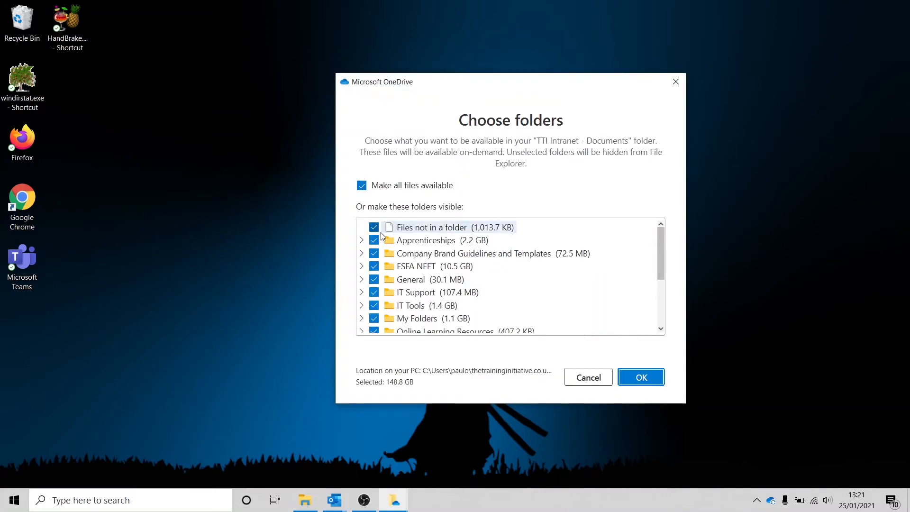
Step: Exclude Apprenticeships, Company Brand Guidelines and Templates, ESFA NEET, General, IT Support, My Folders, Online Learning Resources and Private Training Resources from the library's sync
left_click(375, 240)
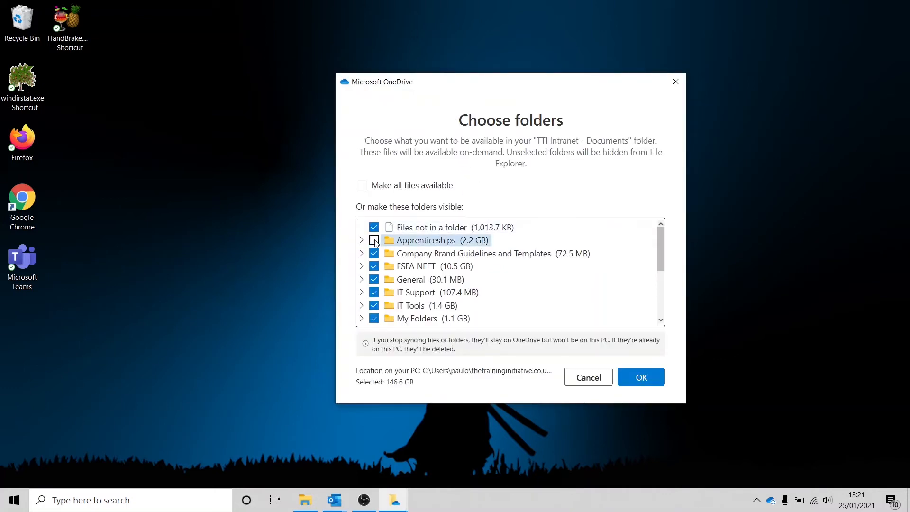
left_click(374, 254)
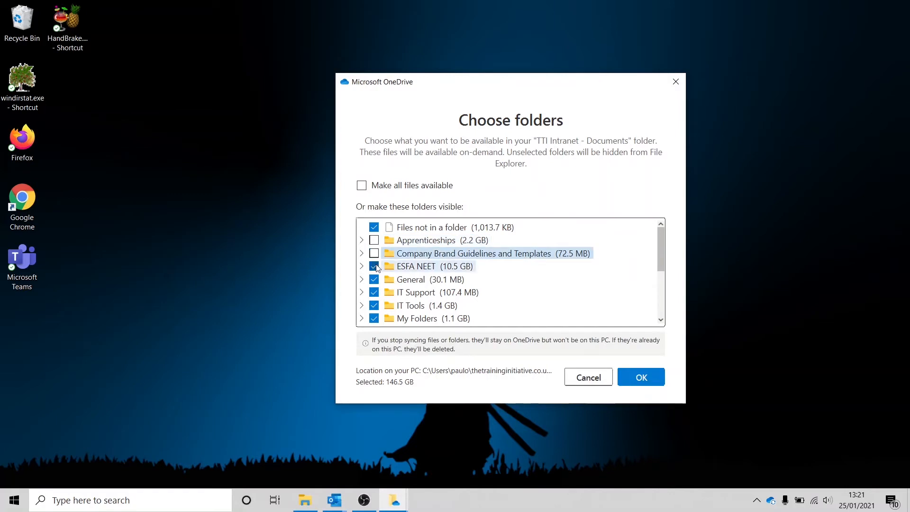
left_click(374, 266)
left_click(374, 279)
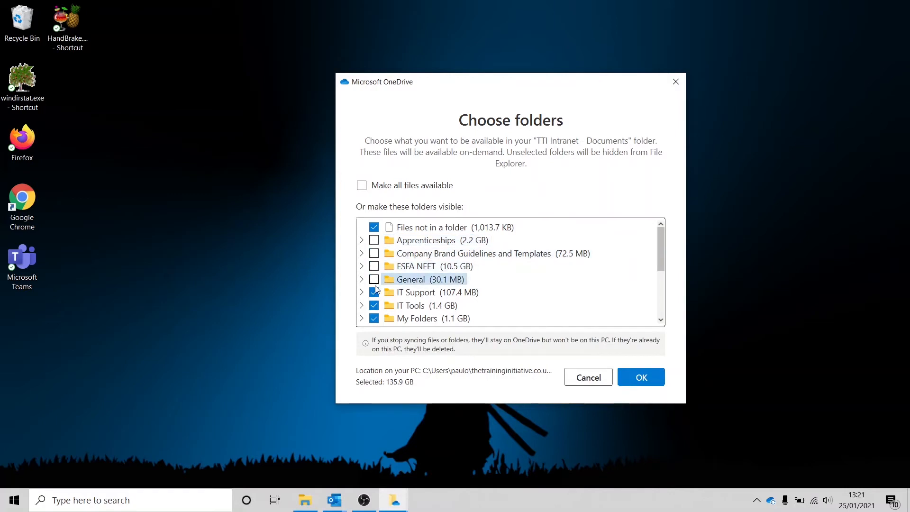
left_click(374, 292)
left_click(375, 318)
scroll(375, 308, "down", 2)
left_click(374, 283)
scroll(406, 269, "down", 1)
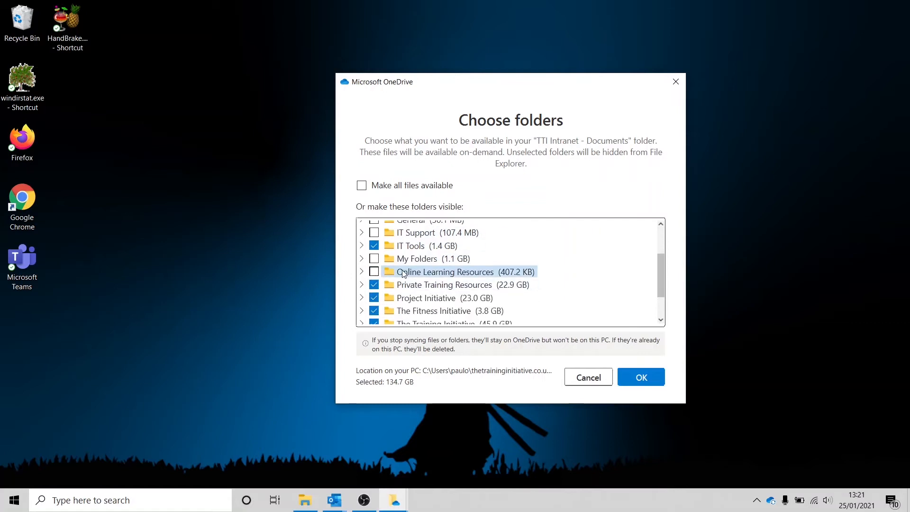
left_click(373, 285)
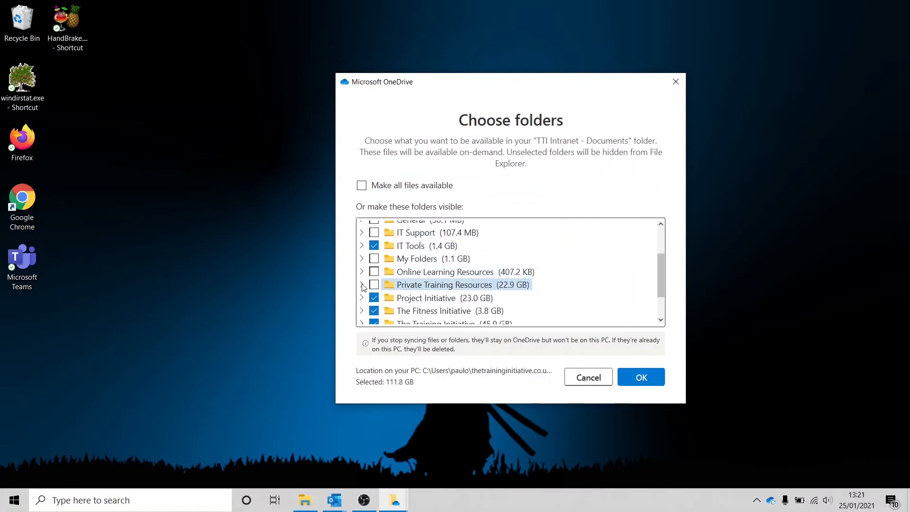
Step: Include only the Award in Education and Training subfolder of Courses within Private Training Resources, and apply the folder selection
left_click(361, 284)
scroll(413, 265, "down", 3)
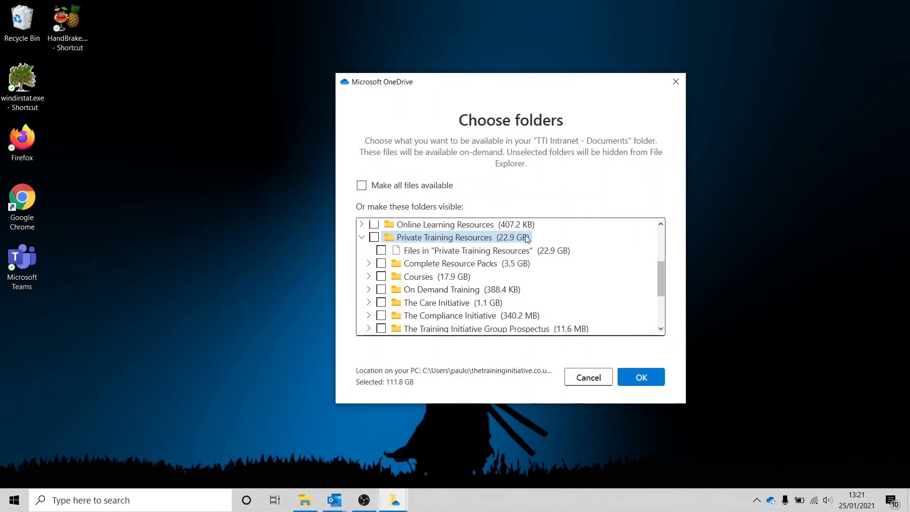
left_click(369, 276)
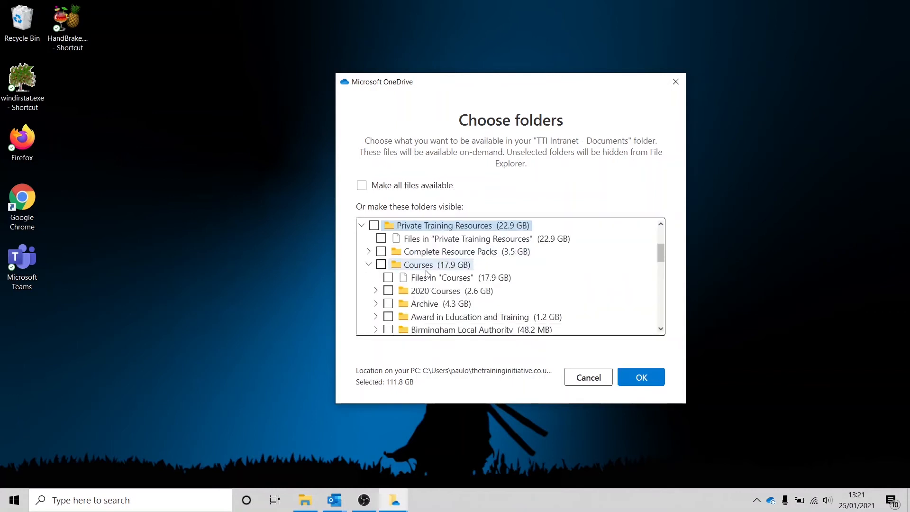
scroll(426, 274, "down", 1)
scroll(436, 281, "down", 1)
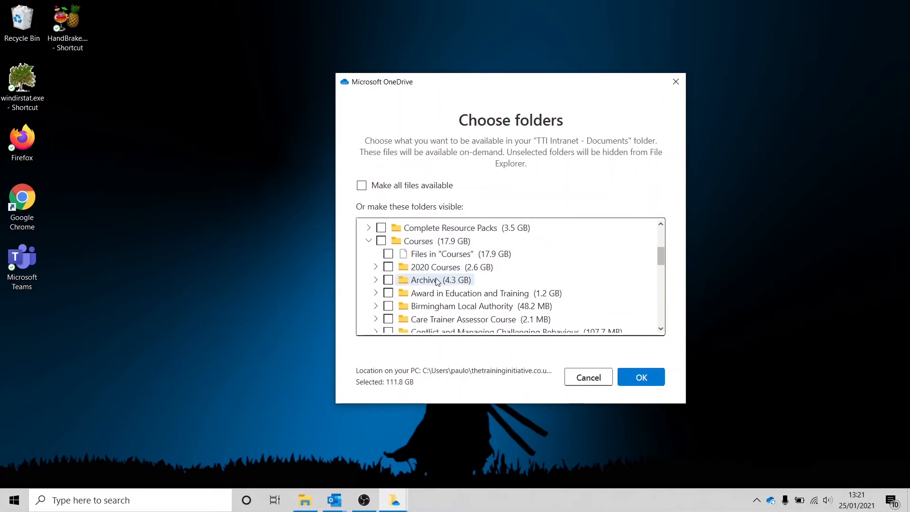
left_click(388, 293)
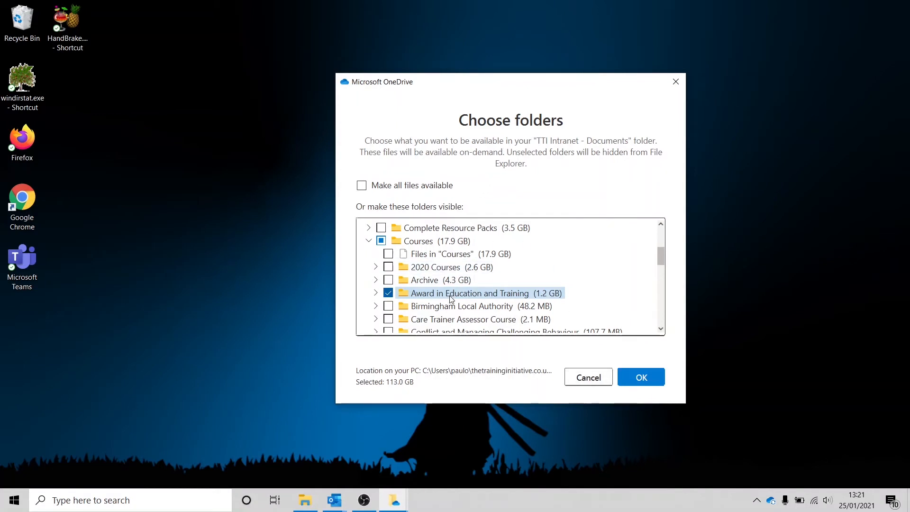
left_click(630, 375)
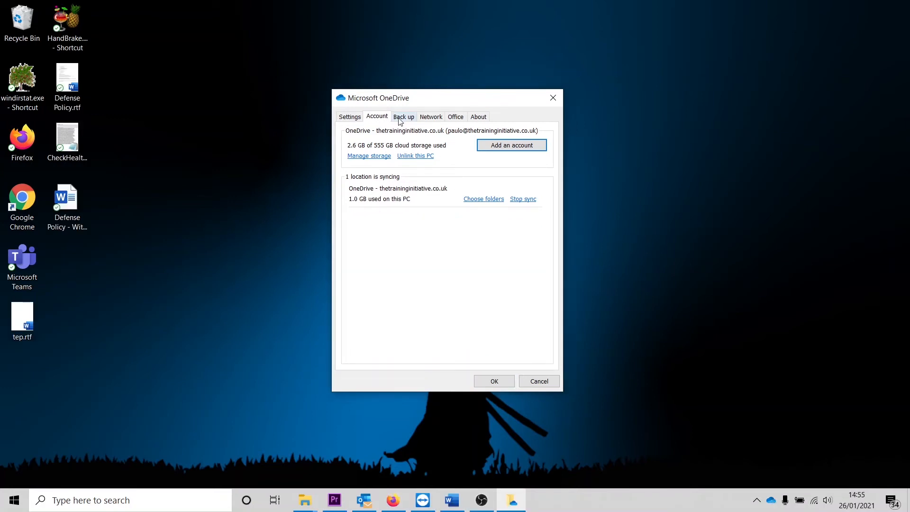
Step: Check which PC folders are backed up in OneDrive's folder back up management, and close it
left_click(402, 119)
left_click(505, 149)
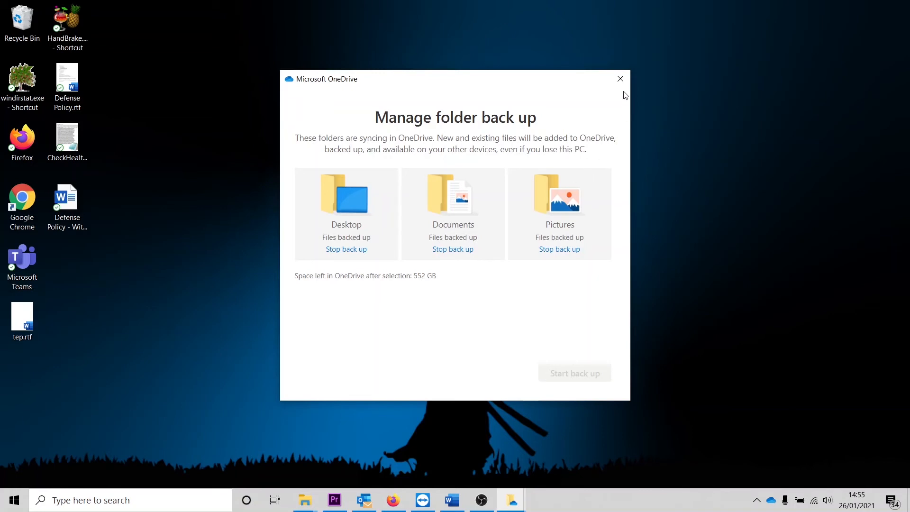
left_click(620, 79)
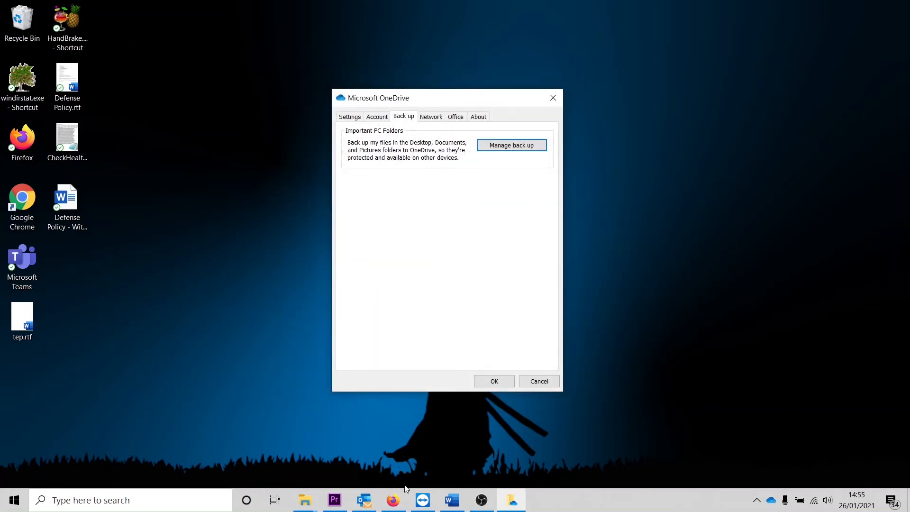
Step: Switch to OneDrive in Firefox, view the backed-up Desktop folder's contents, return to My files and minimize the browser
left_click(398, 500)
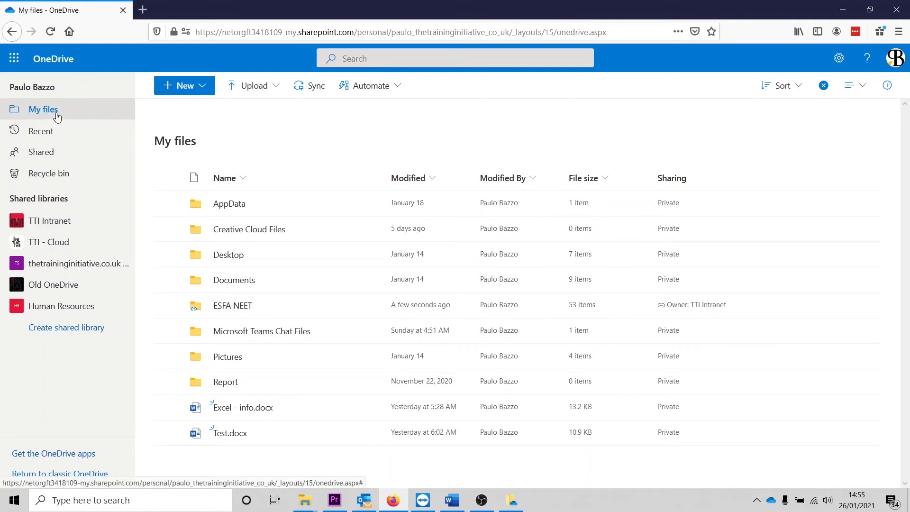
left_click(227, 255)
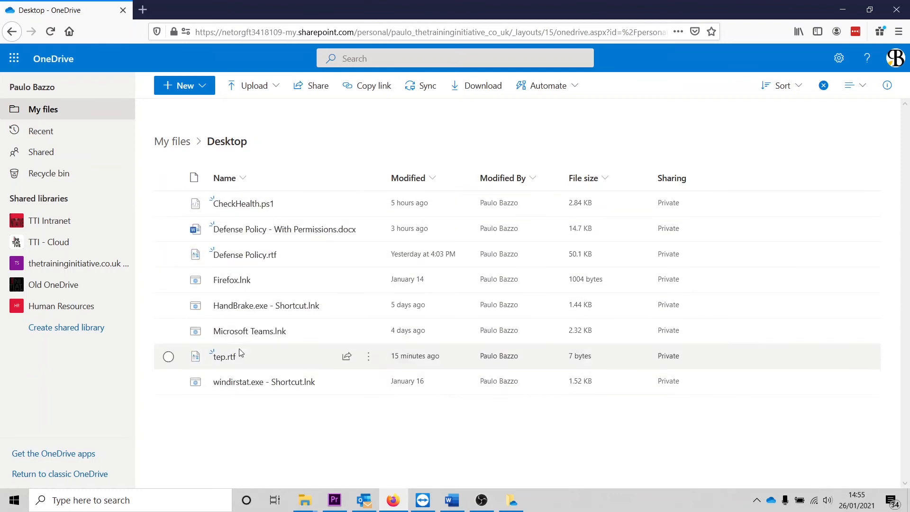
left_click(183, 150)
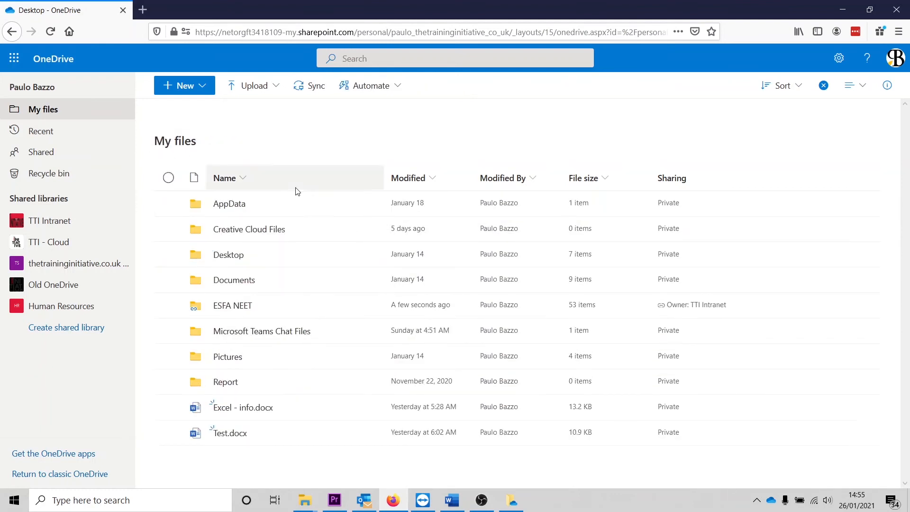
left_click(842, 10)
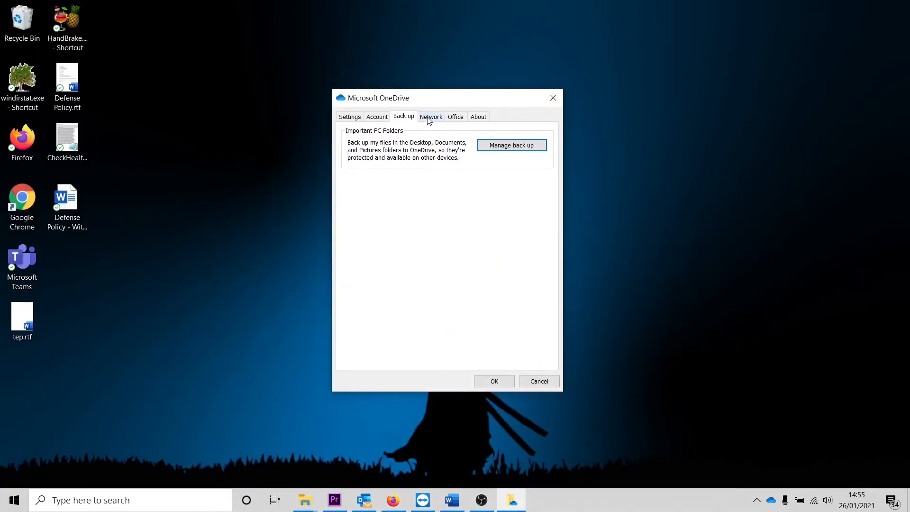
Step: Review OneDrive's upload and download rate limits and the durations available for pausing syncing
left_click(430, 117)
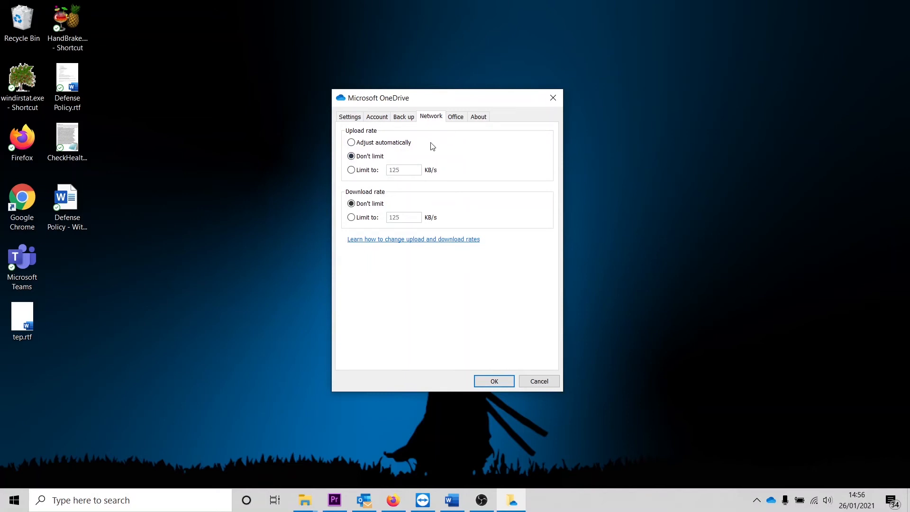
left_click_drag(449, 98, 433, 105)
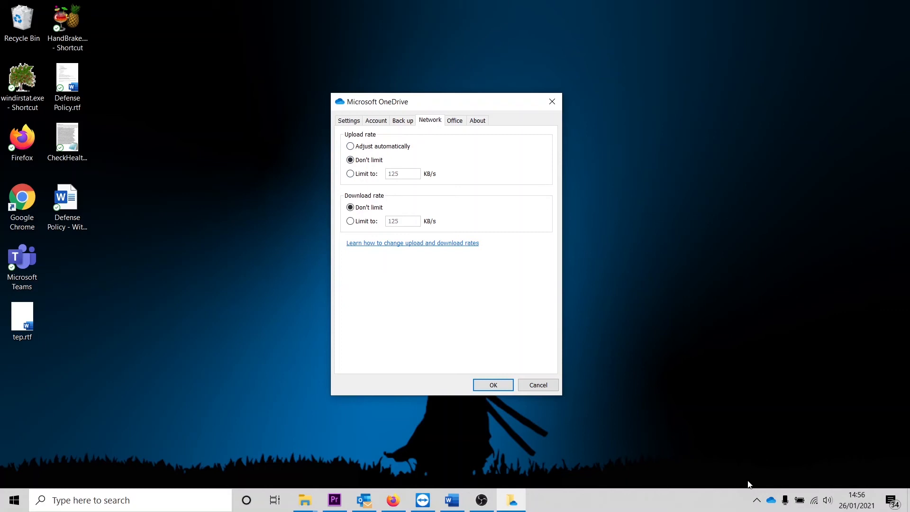
left_click(770, 500)
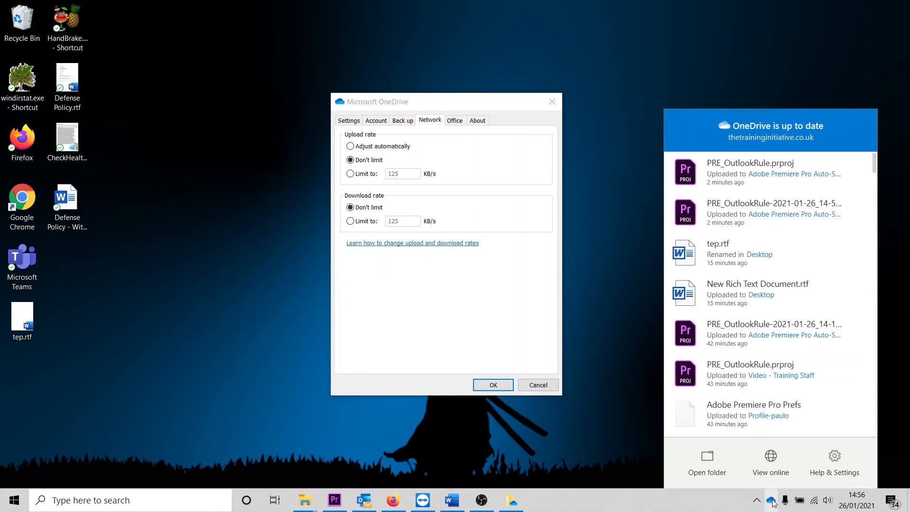
left_click(818, 448)
left_click(764, 355)
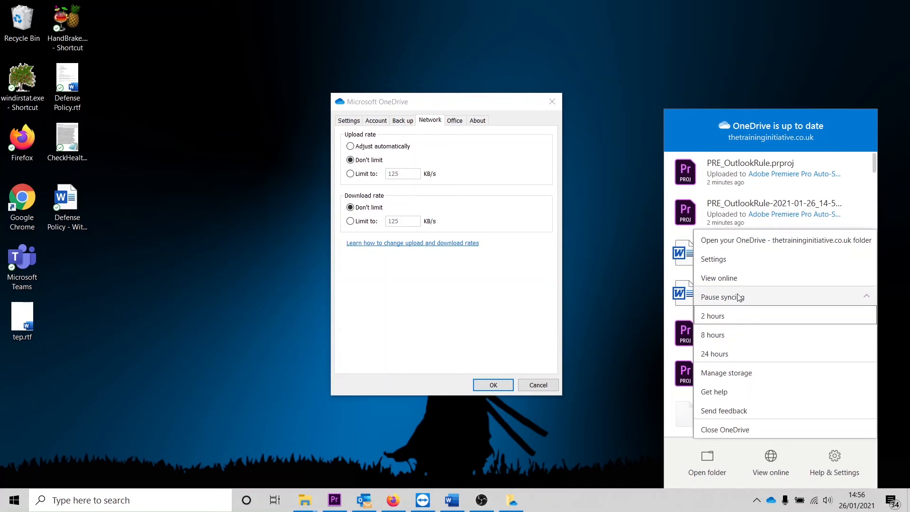
left_click(474, 308)
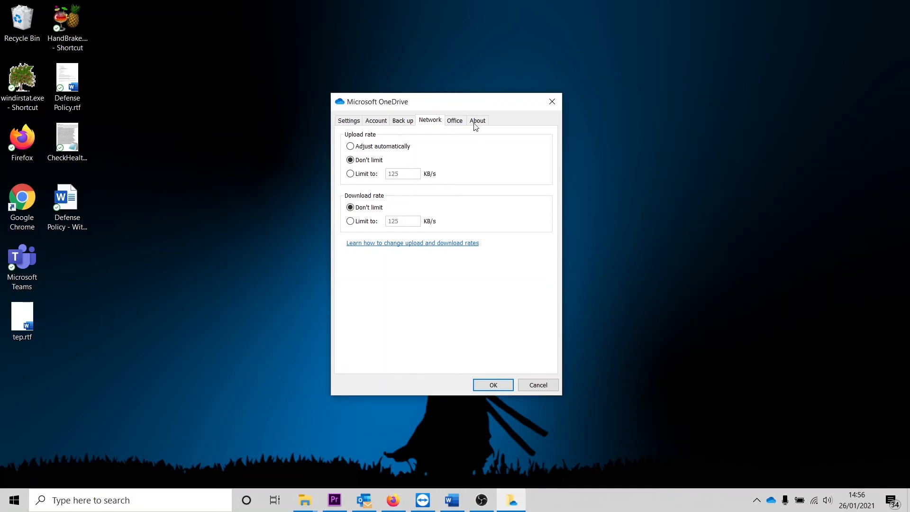
Step: Check the Office file collaboration options, turn off starting OneDrive automatically at Windows sign-in, and save the settings
left_click(455, 121)
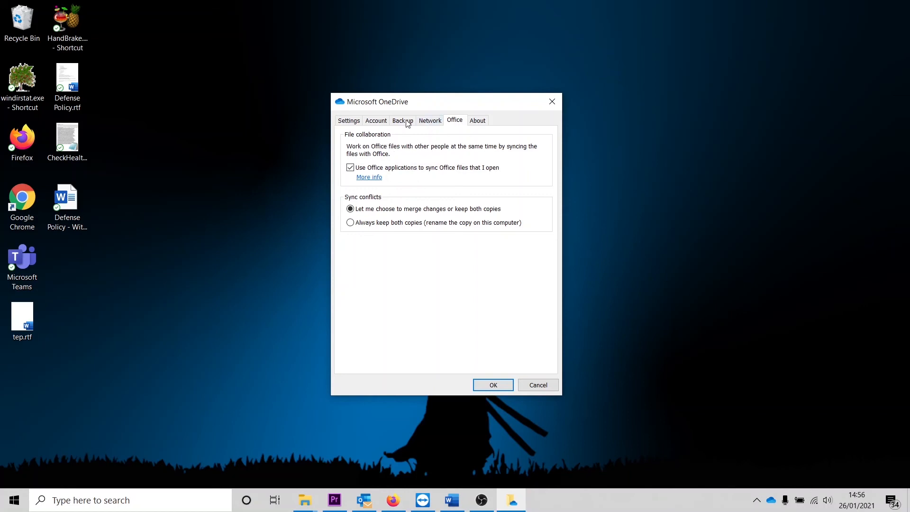
left_click_drag(435, 101, 425, 100)
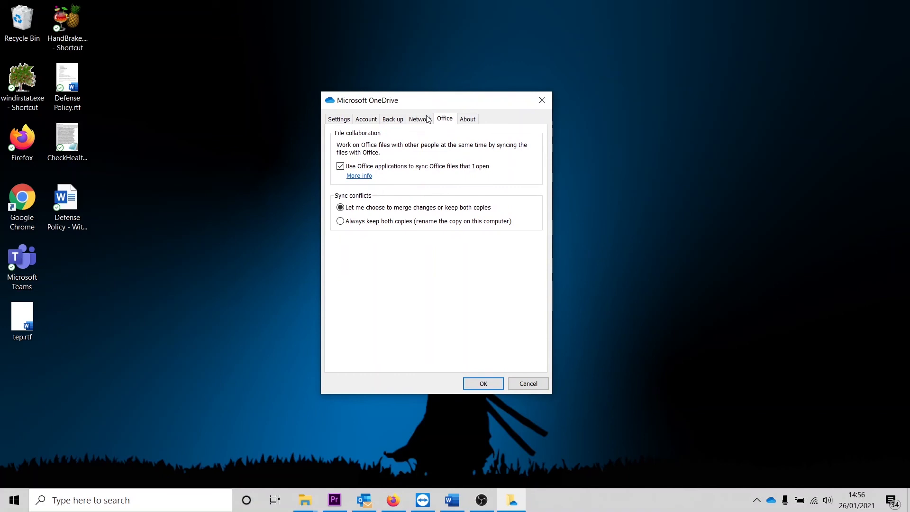
left_click(340, 119)
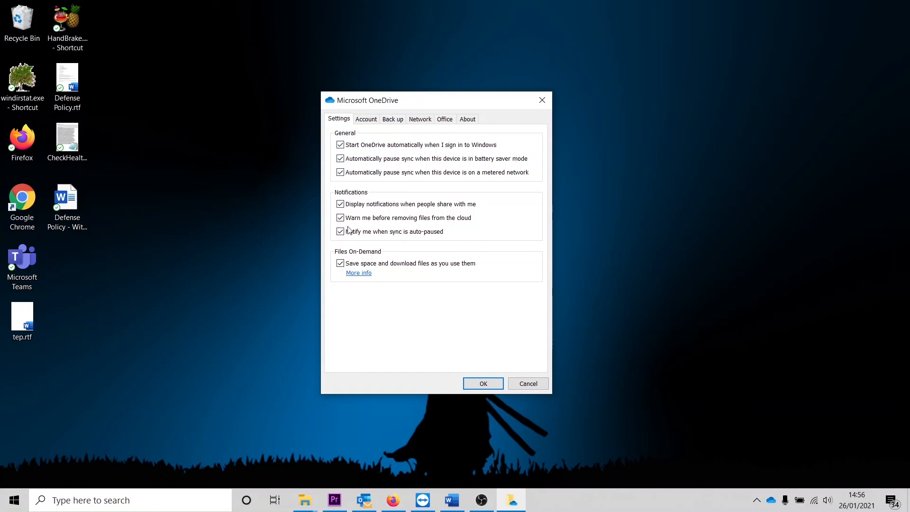
left_click(340, 147)
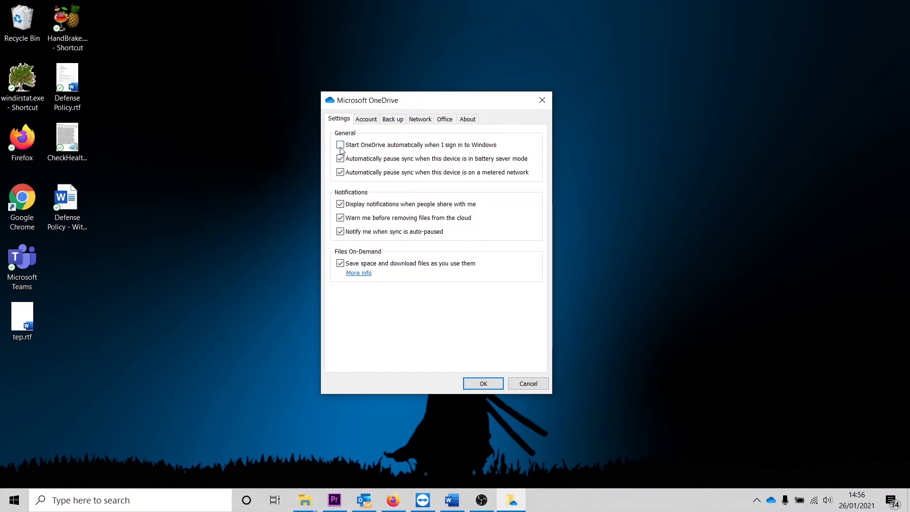
left_click(444, 119)
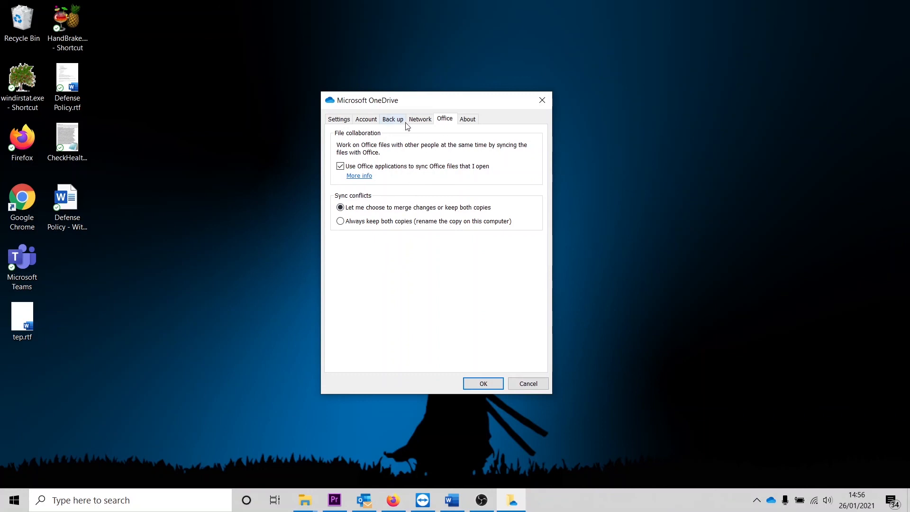
left_click(484, 385)
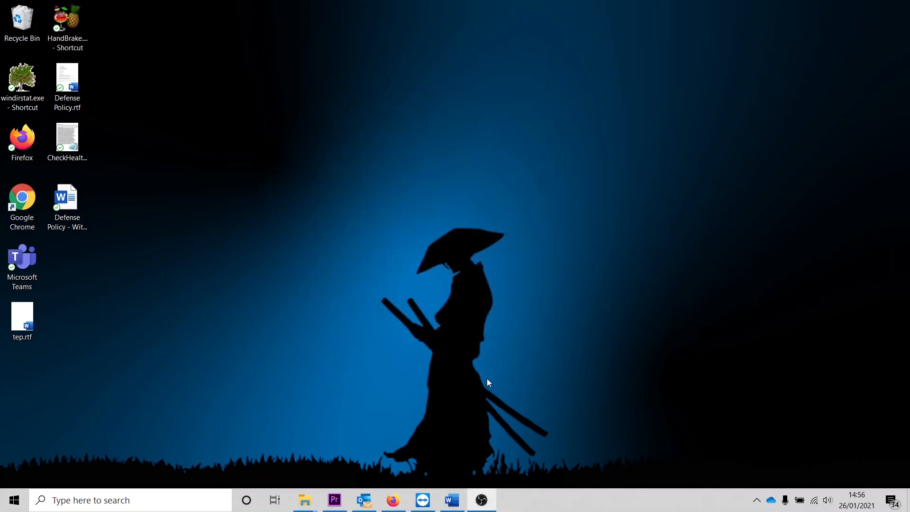